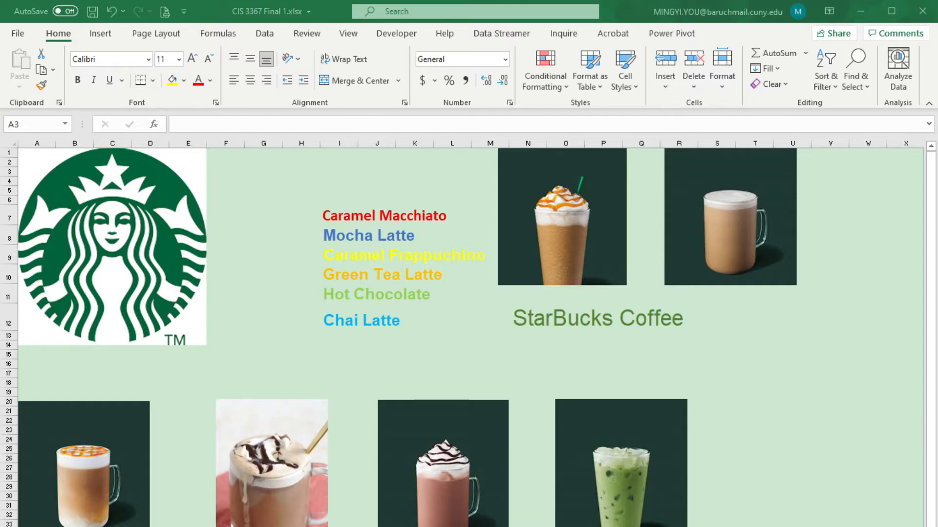
Step: Open the inventory model sheet and inspect the Inventory Used formulas in row 14 for every ingredient from Milk to Caramel Sause
click(152, 417)
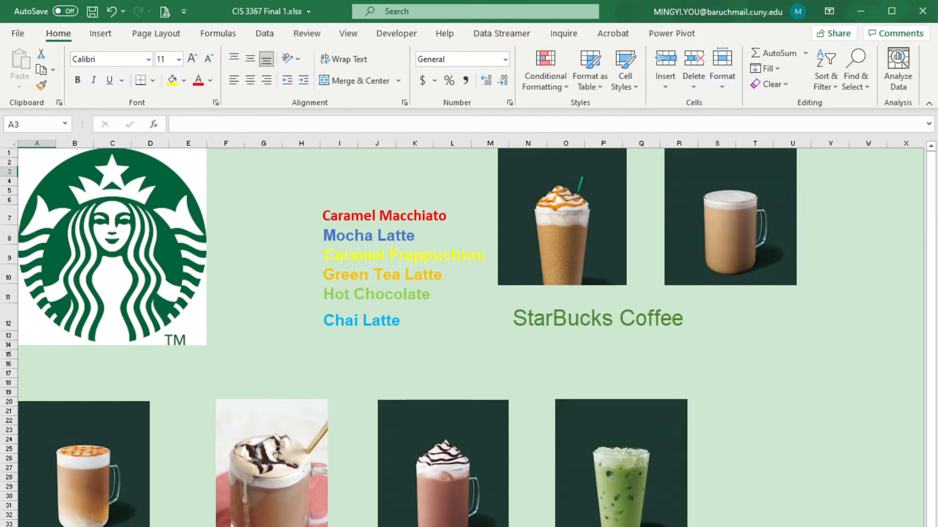
key(ctrl+Page_Down)
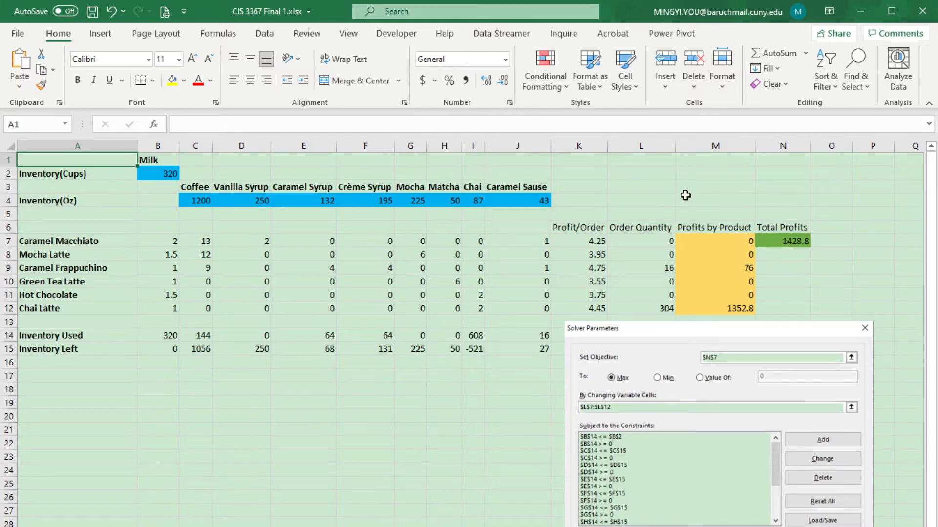
click(164, 336)
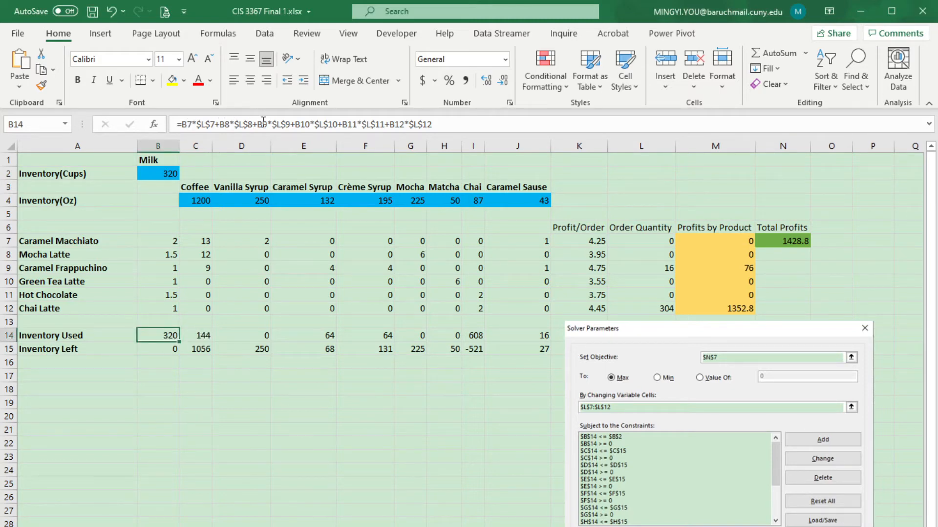
click(200, 336)
click(252, 336)
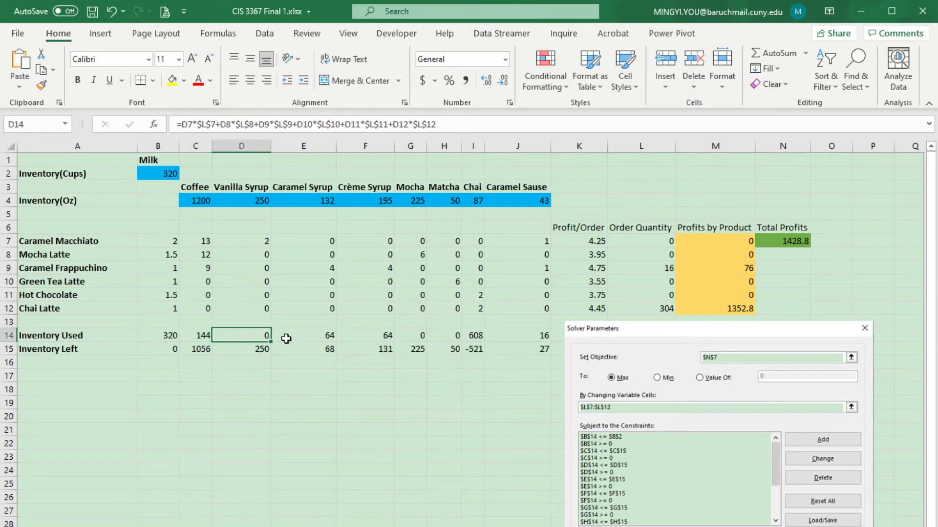
click(329, 338)
click(382, 338)
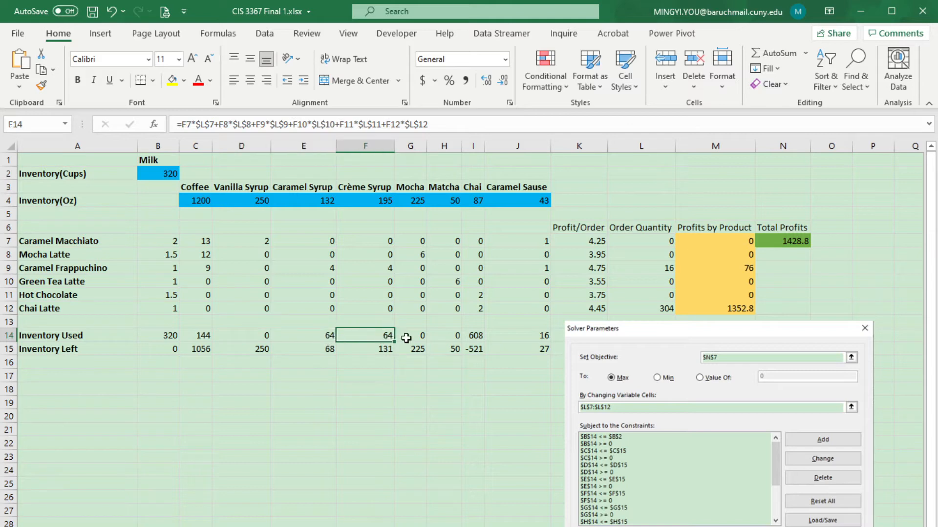
click(414, 338)
click(443, 337)
click(474, 337)
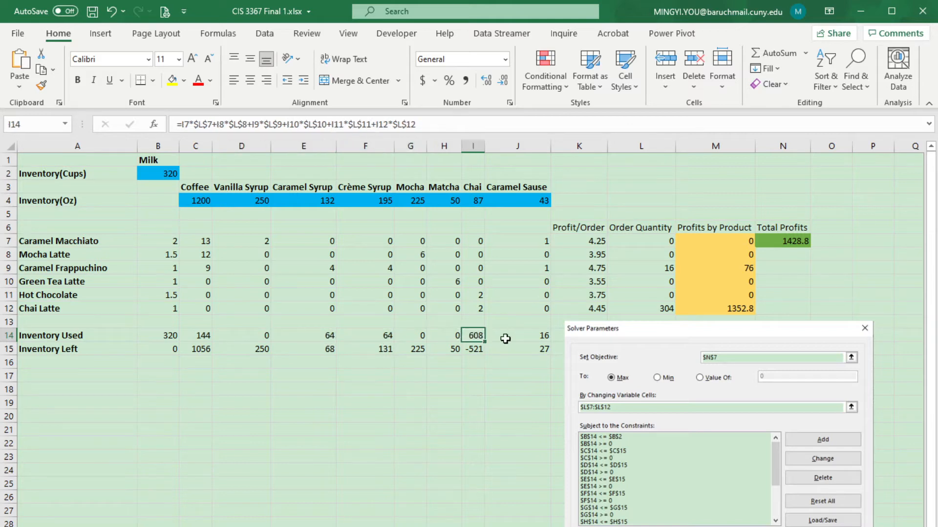
click(519, 338)
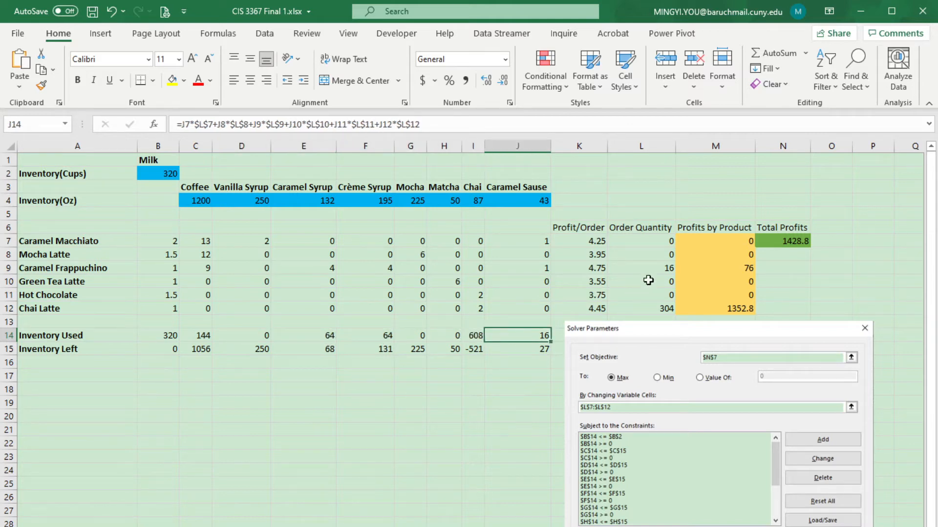
Step: Inspect the Profits by Product formulas for all six drinks and the Total Profits formula in N7
click(713, 238)
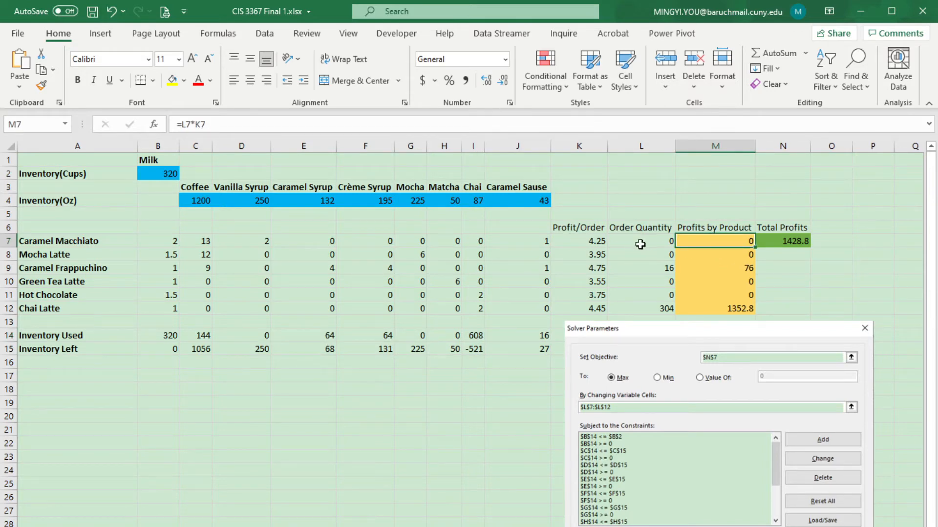
click(701, 258)
click(698, 270)
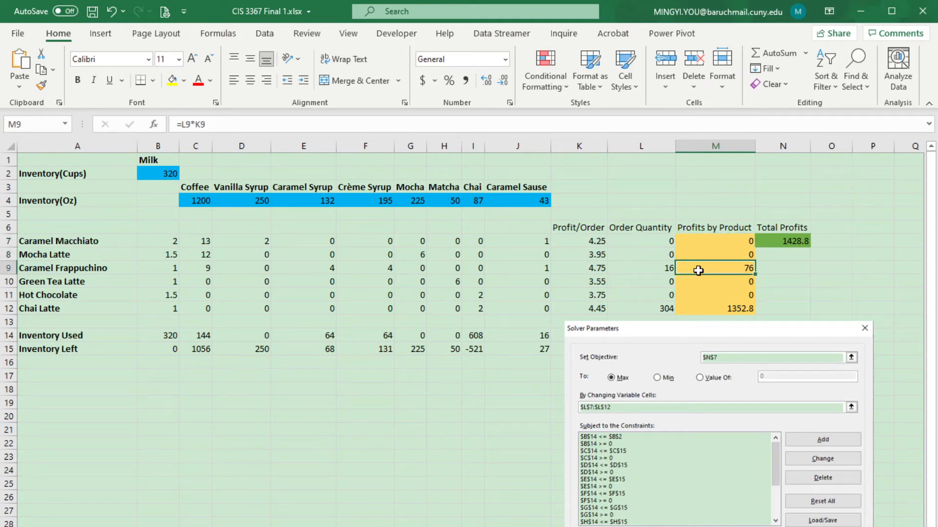
click(699, 283)
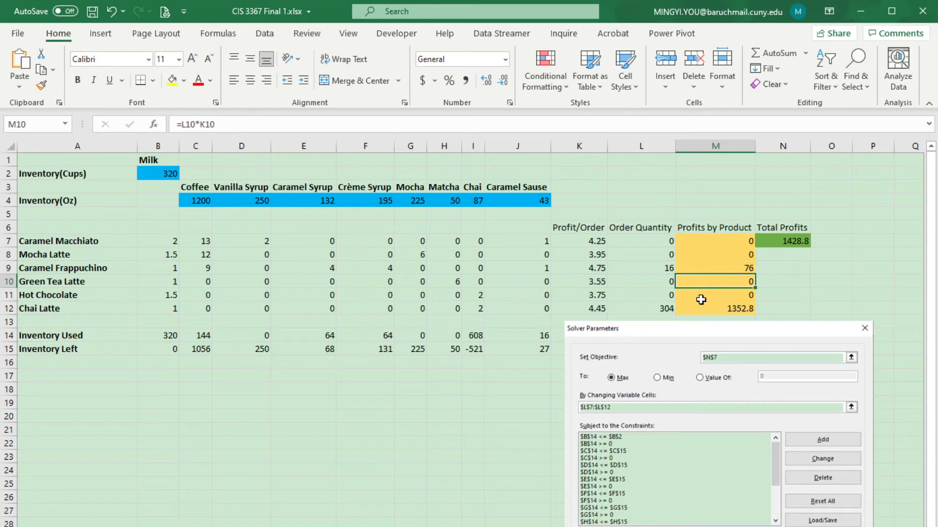
click(701, 299)
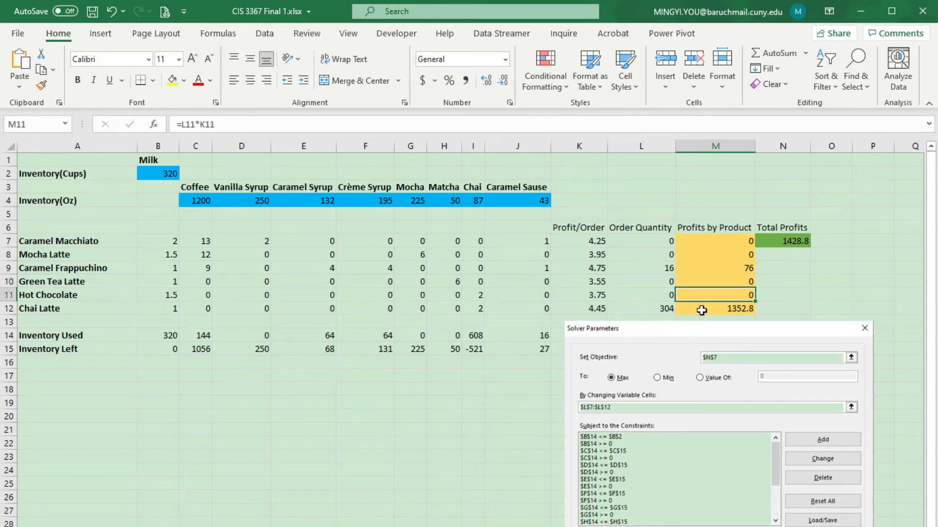
click(701, 311)
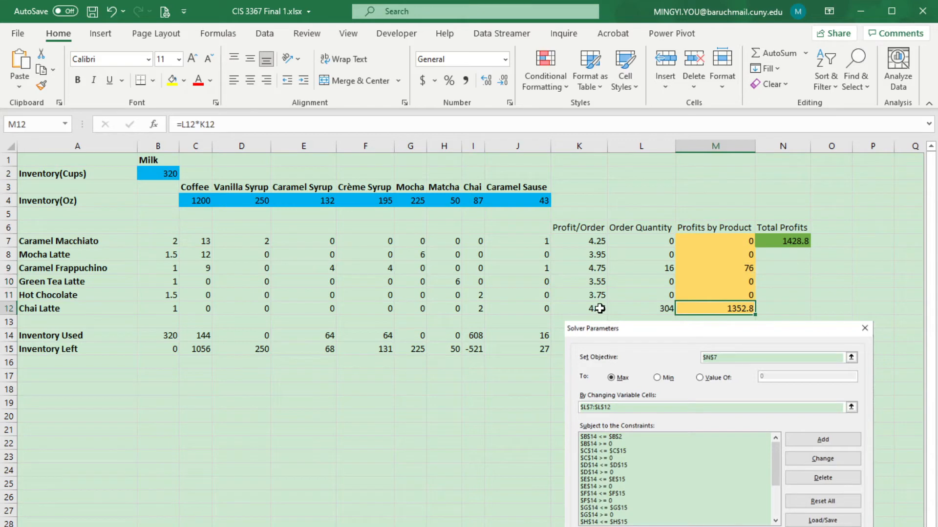
click(782, 242)
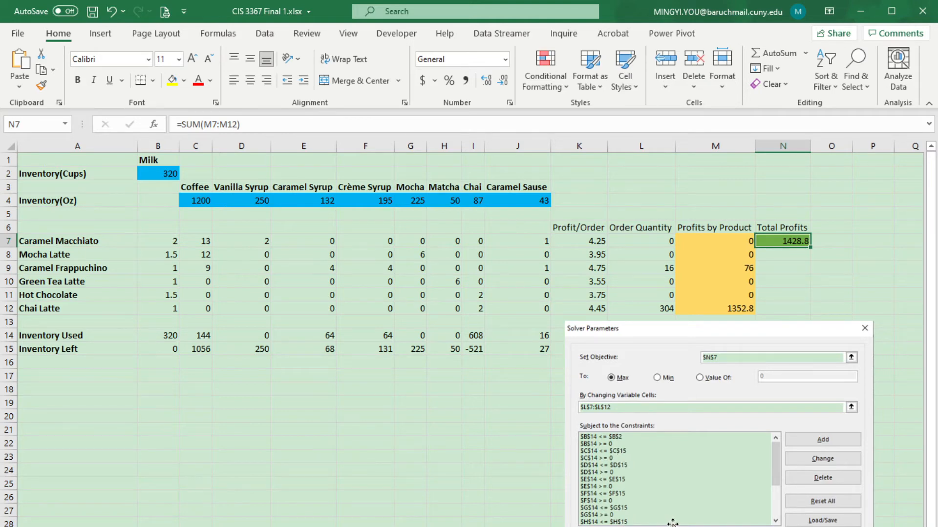
scroll(672, 524, down, 1)
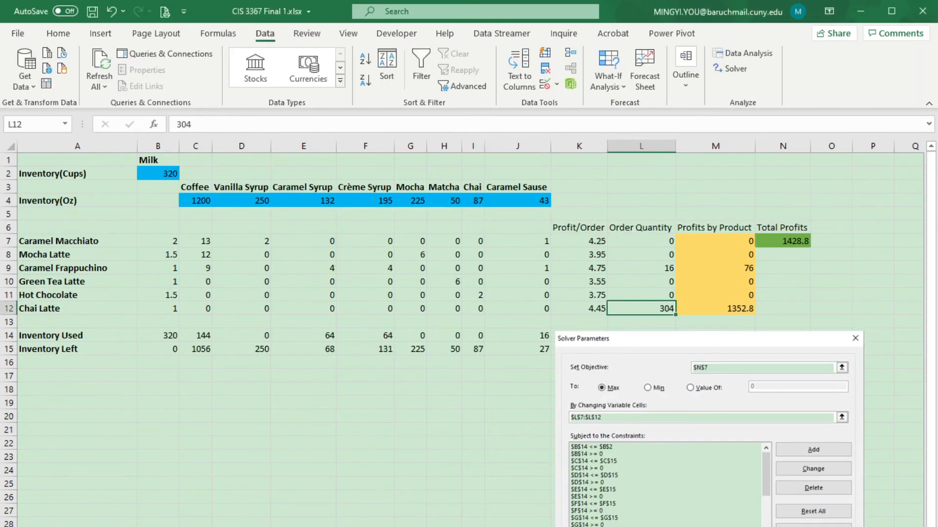
Step: Check the Order Quantity cells for Caramel Frappuchino and Chai Latte in L9 and L12
click(652, 268)
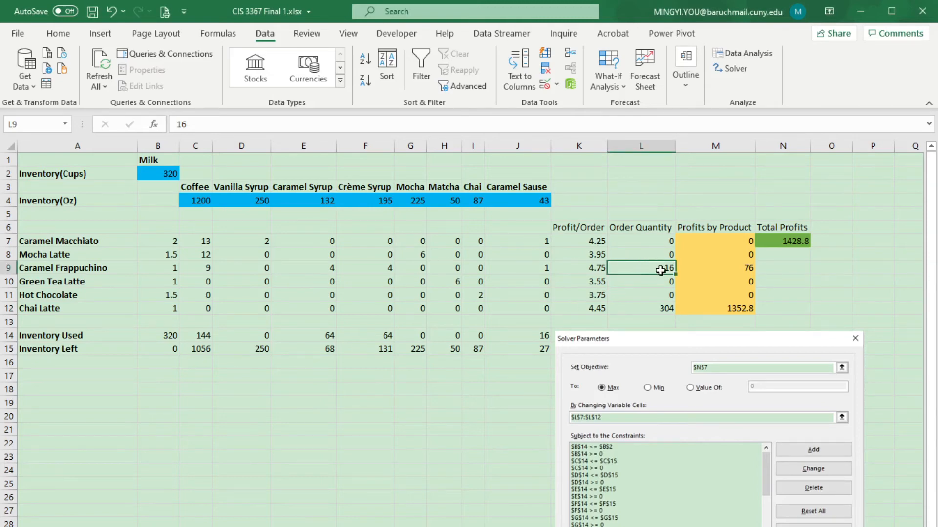
click(655, 308)
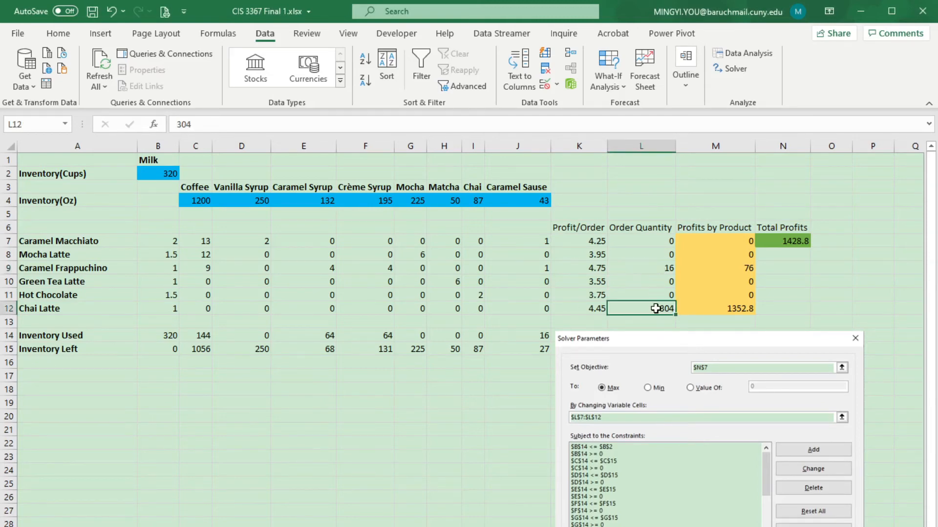
click(655, 270)
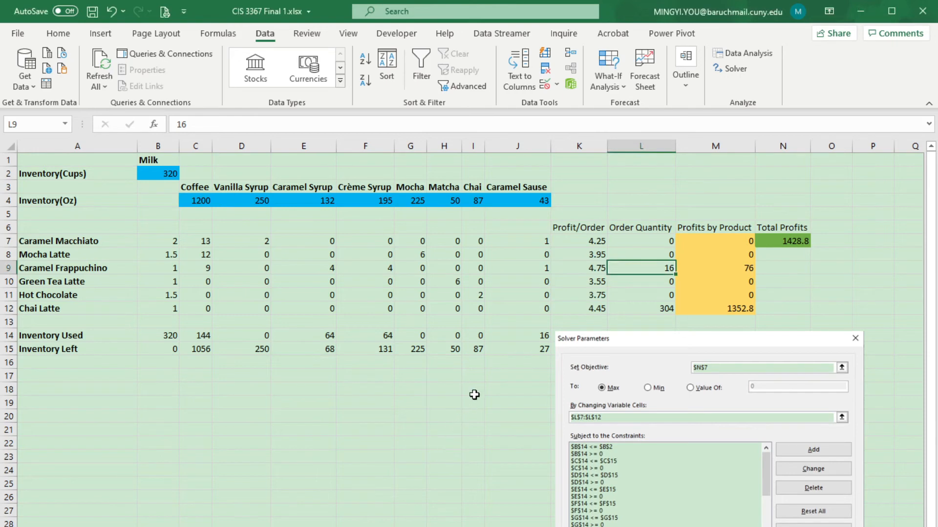
click(657, 310)
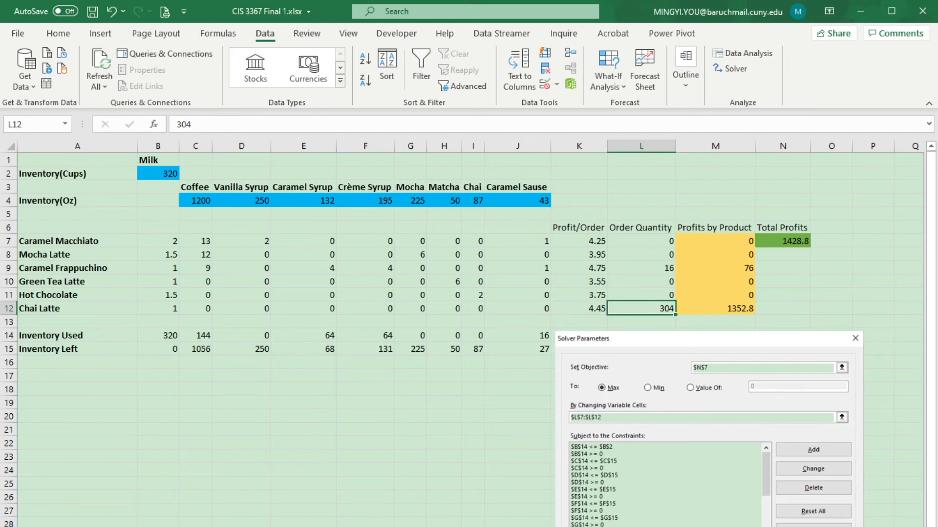
Step: Review the Solver Parameters below the table, including the objective, changing variable cells, constraints and solving method
scroll(471, 340, down, 2)
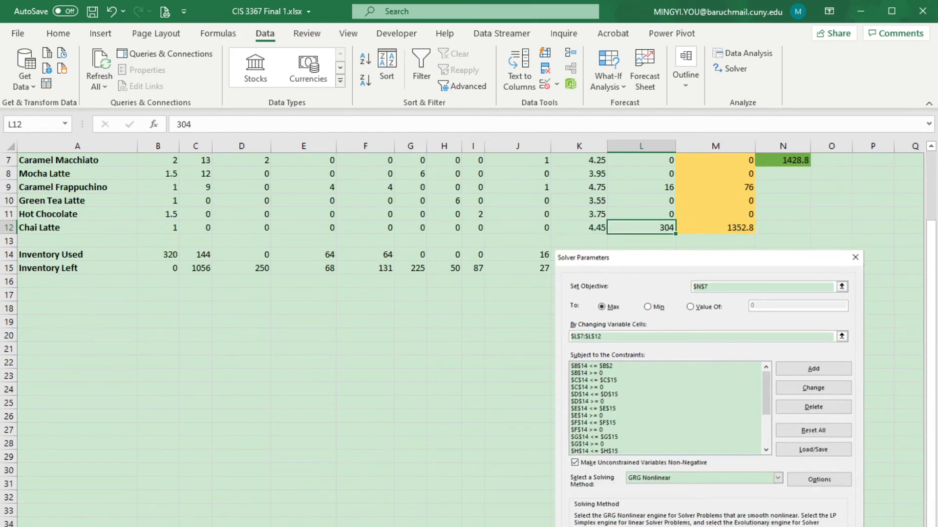
scroll(764, 521, down, 2)
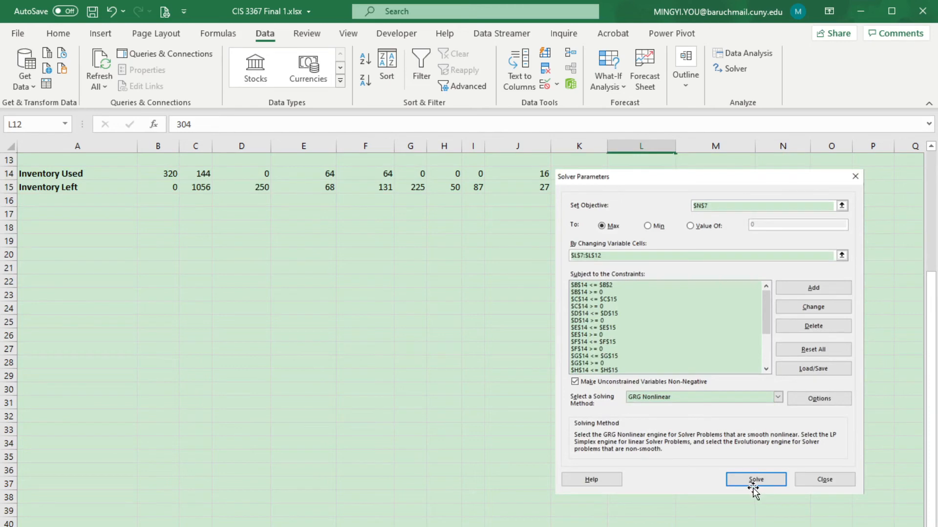
scroll(754, 489, up, 4)
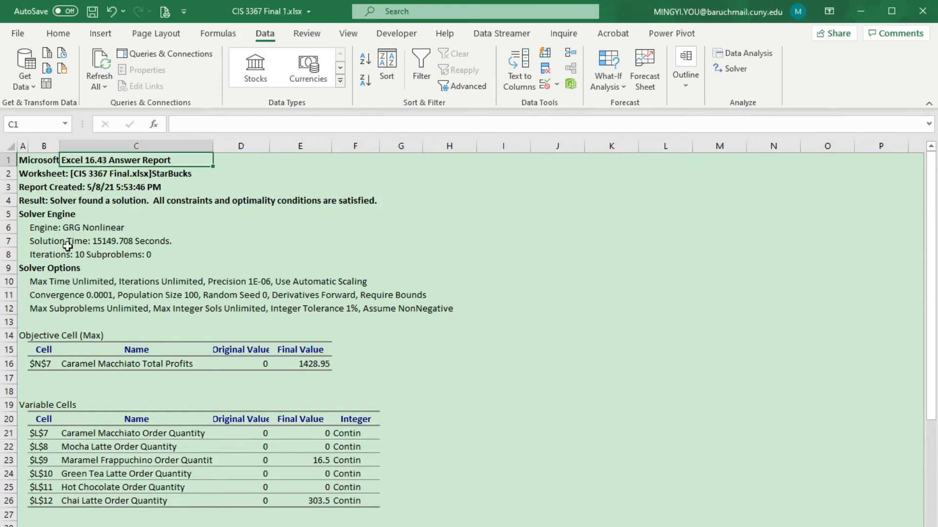
Step: Examine the Solver answer report starting at cell A1, and return to the inventory model sheet at cell I16
click(29, 157)
click(23, 161)
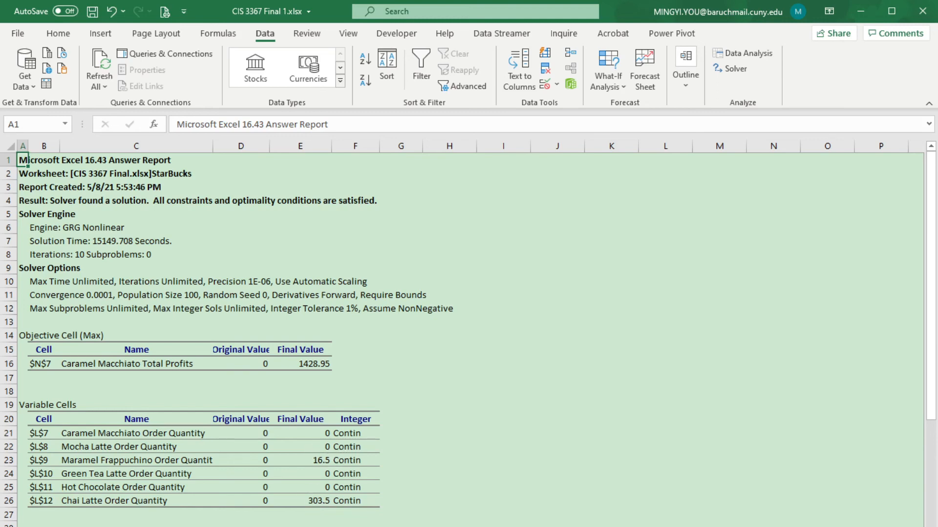
click(337, 526)
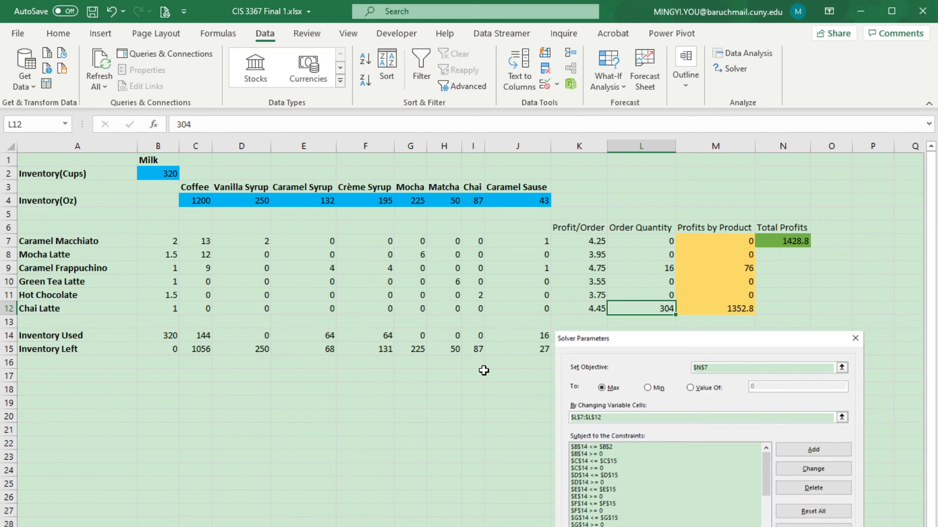
click(470, 363)
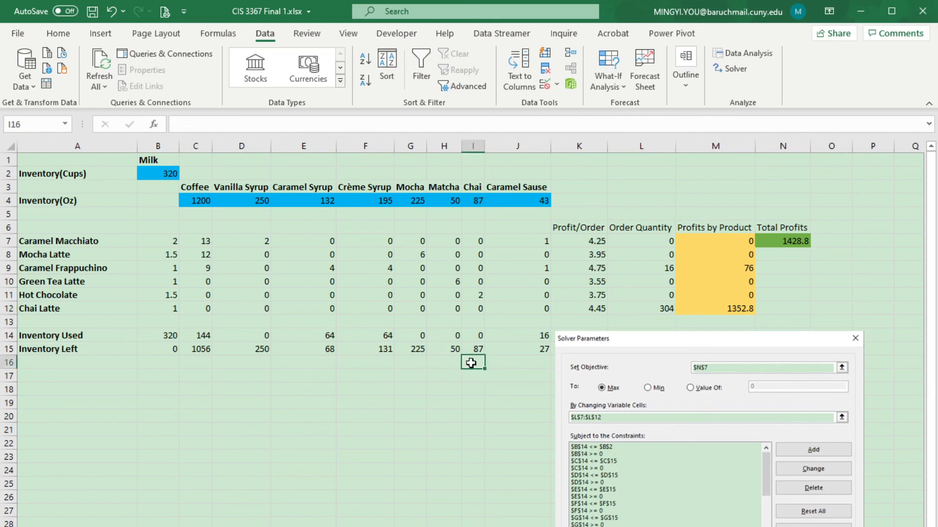